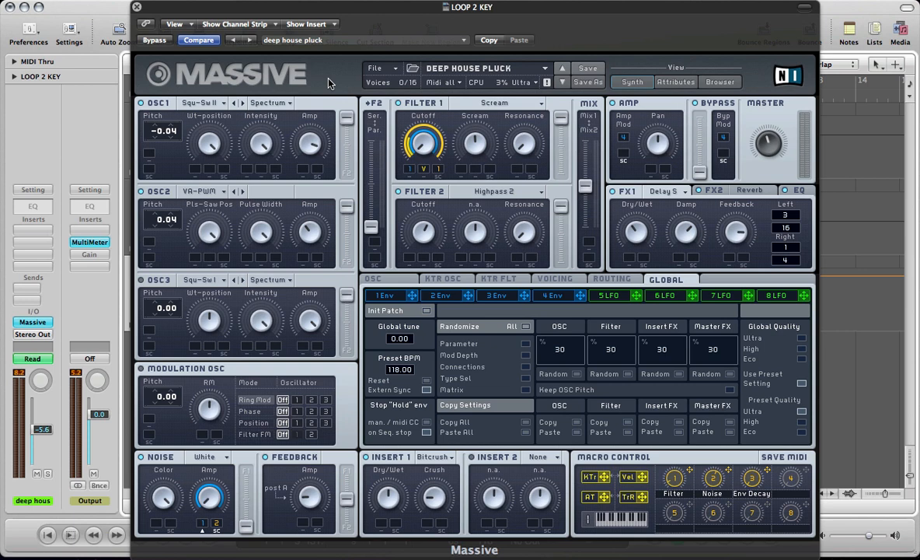
# Reopen the Massive instrument on the deep house pluck track and start a new blank sound
pyautogui.press('super+w')
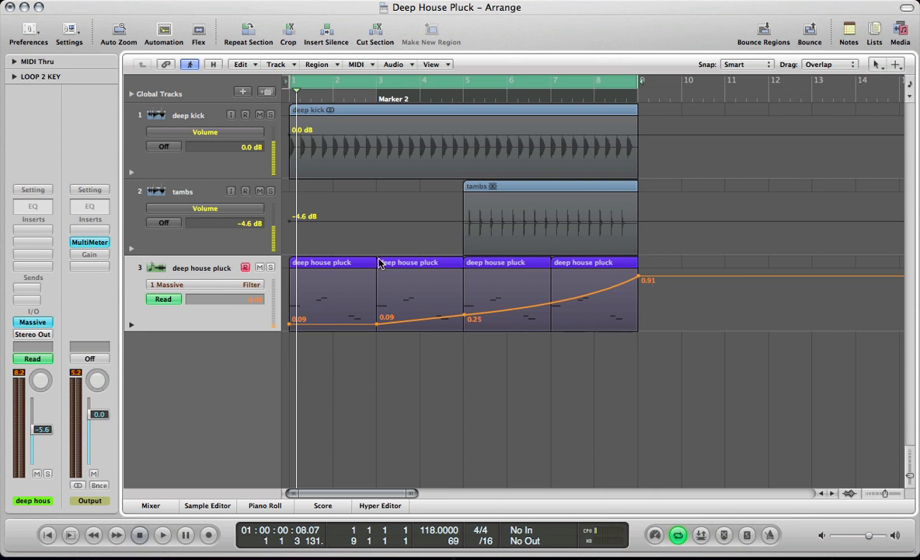
pyautogui.press('v')
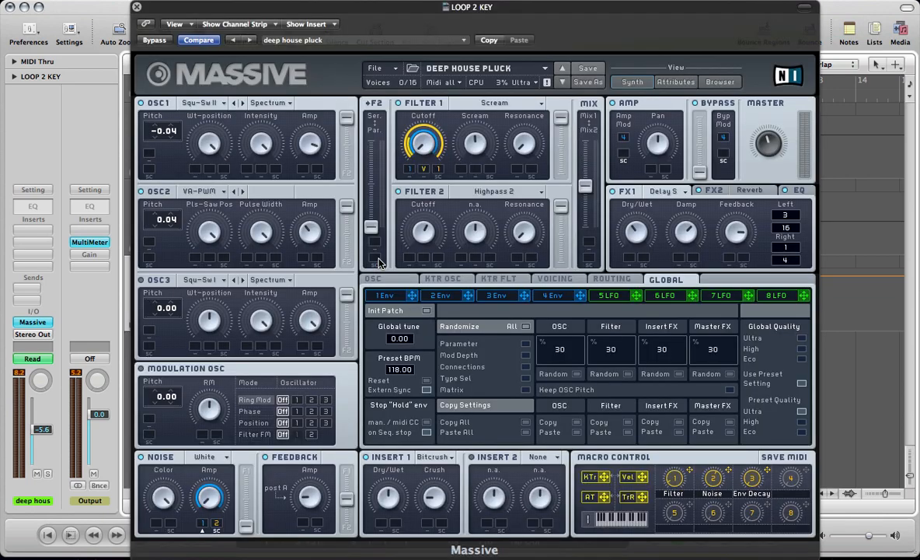
pyautogui.click(375, 68)
pyautogui.click(387, 68)
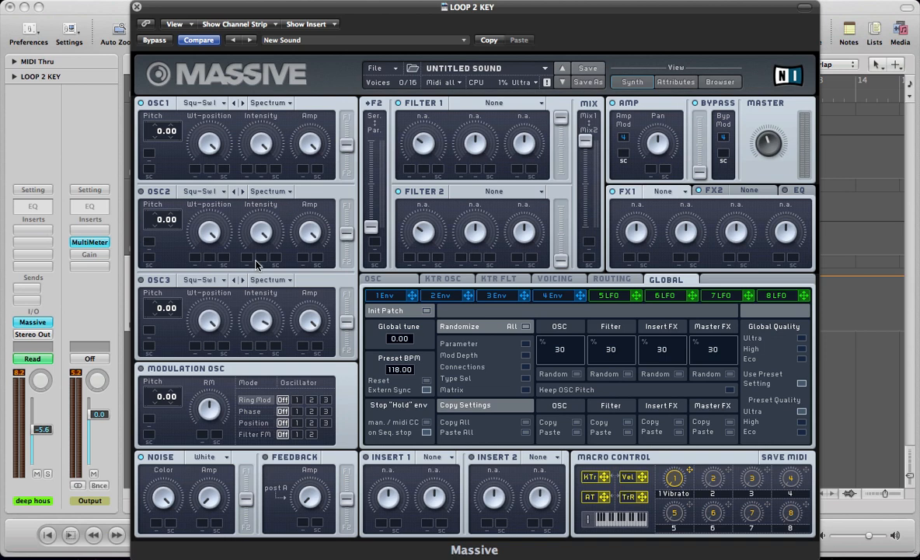
# Set oscillator 1 to the Square-Saw II wavetable, routed fully to Filter 1, with its pitch at -0.04
pyautogui.click(198, 103)
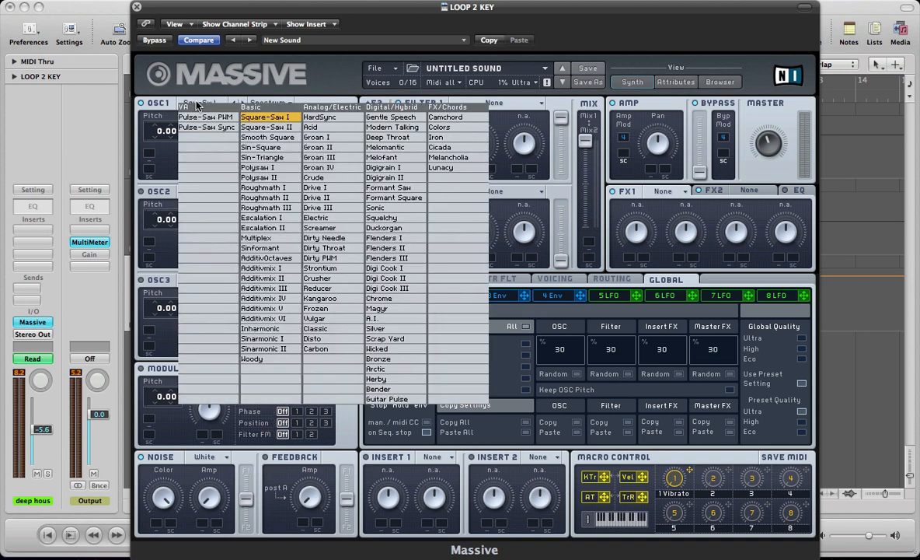
pyautogui.click(264, 128)
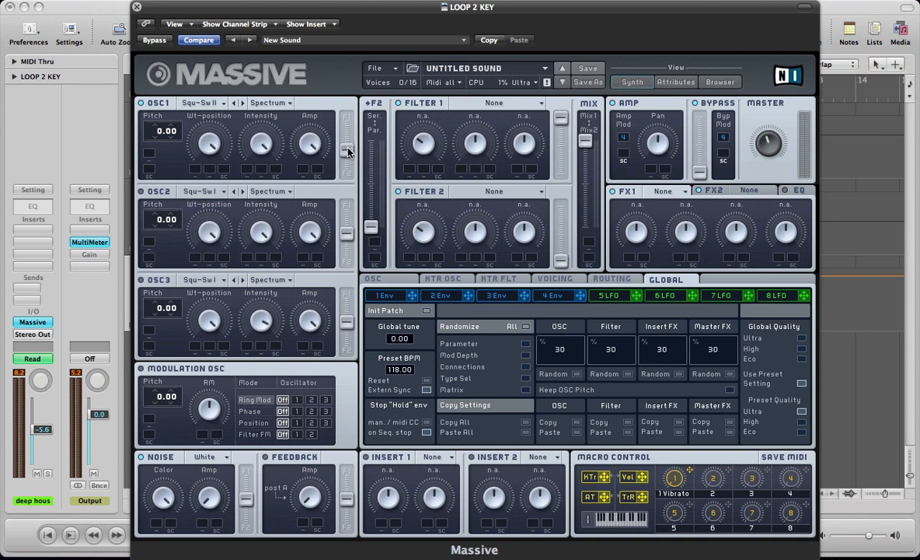
pyautogui.moveTo(348, 142); pyautogui.dragTo(349, 102)
# Set oscillator 2 to Pulse-Saw PWM, routed fully to Filter 1, with its pitch at 0.04 and its amp slightly reduced
pyautogui.click(189, 191)
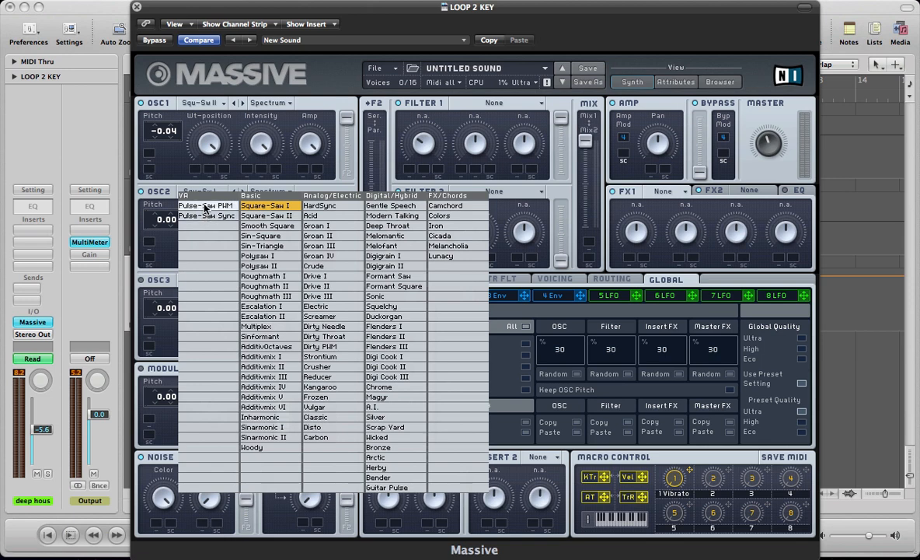
pyautogui.click(206, 206)
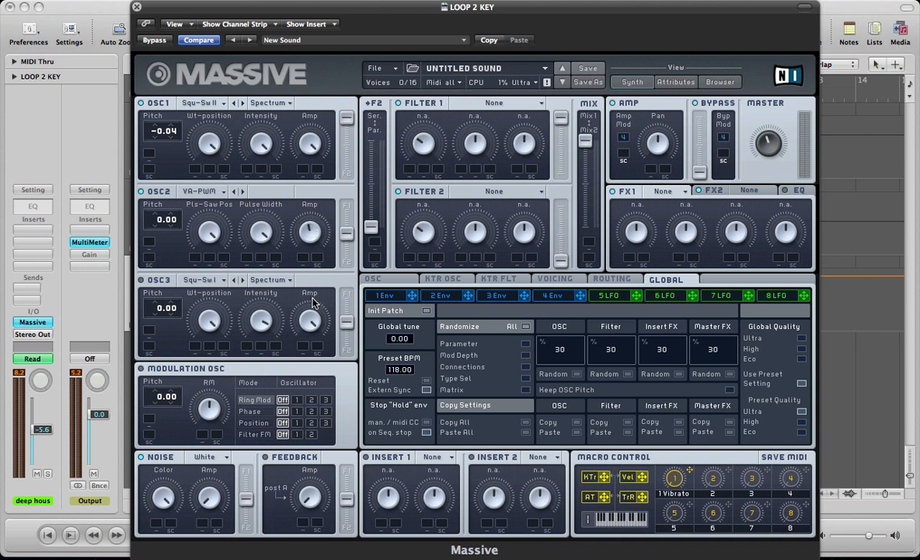
pyautogui.moveTo(348, 227); pyautogui.dragTo(349, 188)
pyautogui.moveTo(176, 222); pyautogui.dragTo(177, 219)
# Set Filter 1 to the Scream type and turn its cutoff and resonance fully down
pyautogui.click(459, 102)
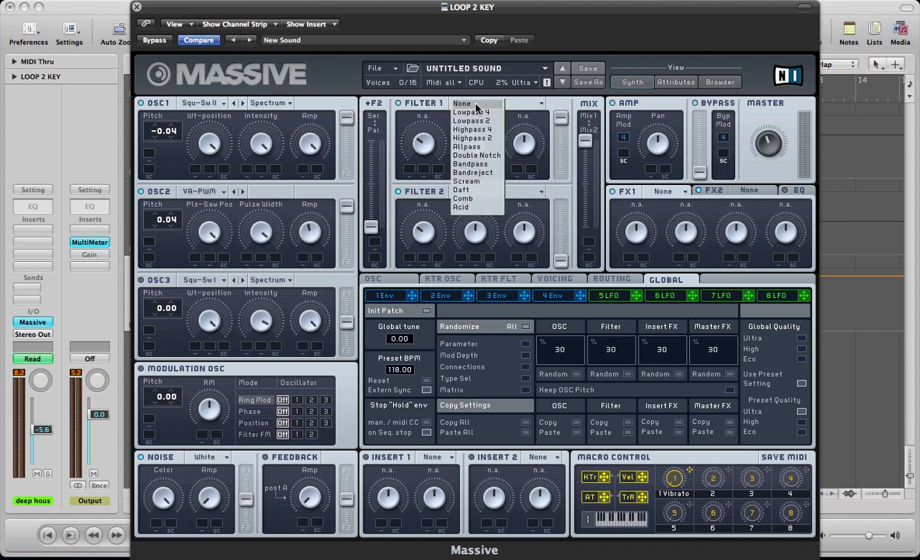
pyautogui.click(477, 184)
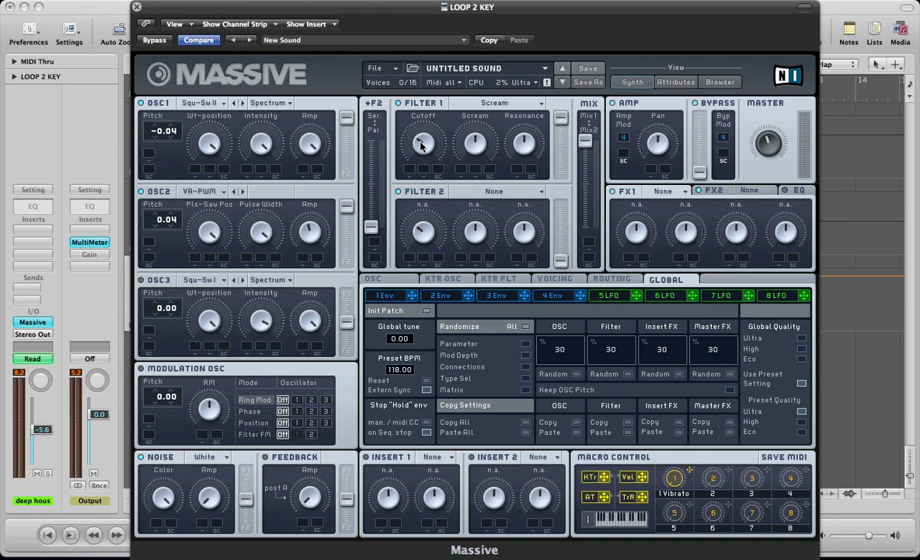
pyautogui.moveTo(420, 145); pyautogui.dragTo(420, 195)
# Shape envelope 1 into a pluck with minimum attack, a shorter decay, zero decay level and a slightly adjusted release
pyautogui.click(397, 295)
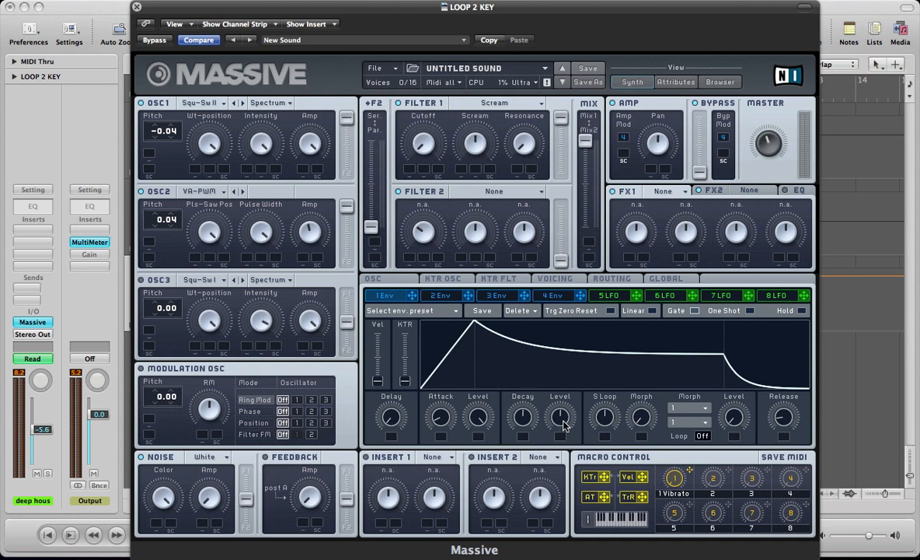
pyautogui.moveTo(564, 417); pyautogui.dragTo(568, 488)
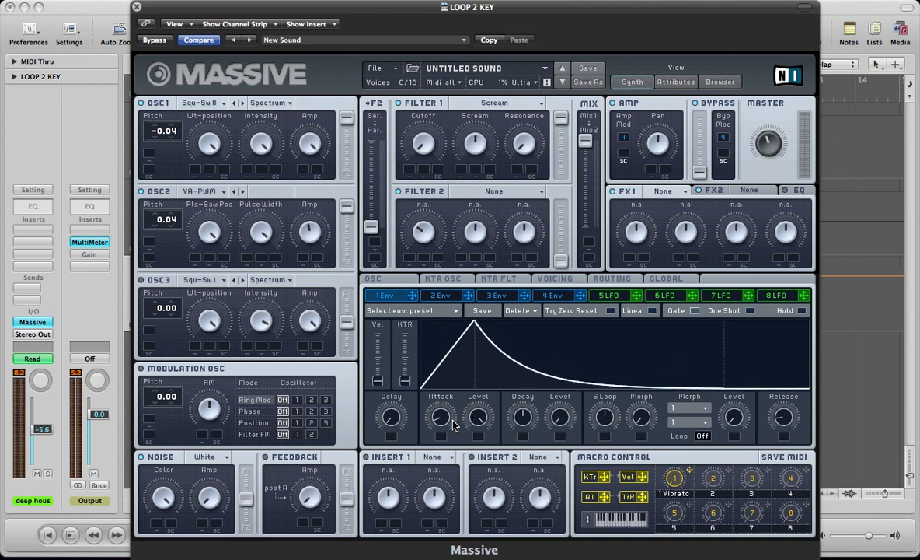
pyautogui.moveTo(440, 417); pyautogui.dragTo(441, 443)
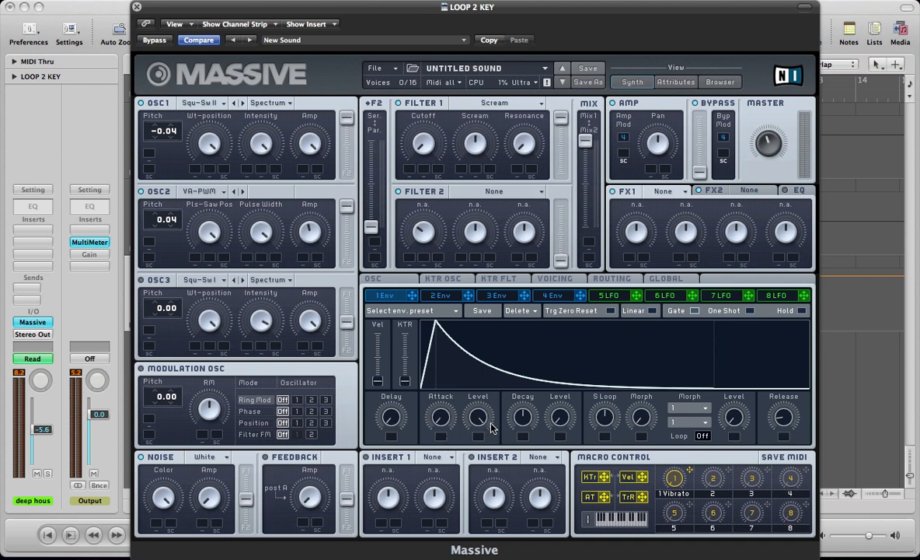
pyautogui.moveTo(525, 420); pyautogui.dragTo(525, 455)
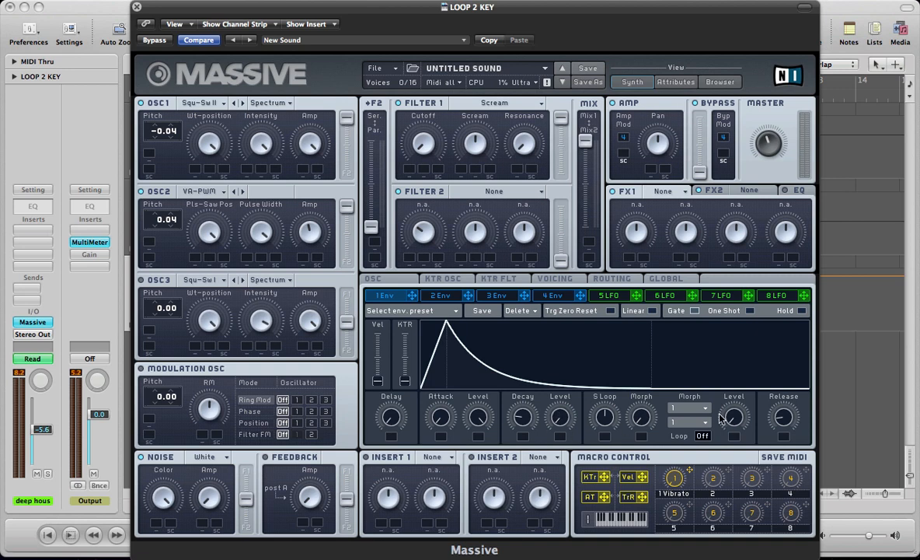
pyautogui.moveTo(788, 419); pyautogui.dragTo(789, 417)
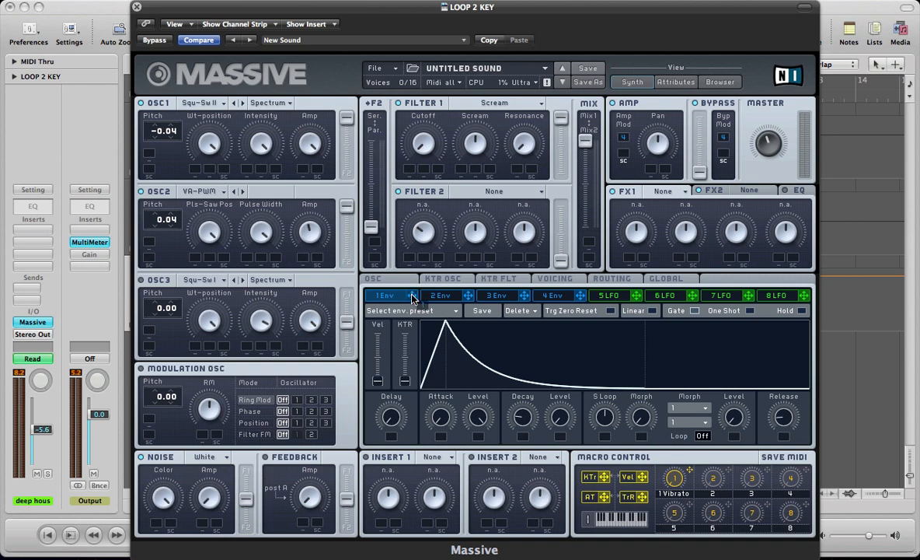
# Assign envelope 1 and velocity as modulators of the Filter 1 cutoff and set their positive modulation amounts
pyautogui.moveTo(413, 298); pyautogui.dragTo(409, 171)
pyautogui.moveTo(410, 168); pyautogui.dragTo(433, 148)
pyautogui.click(642, 476)
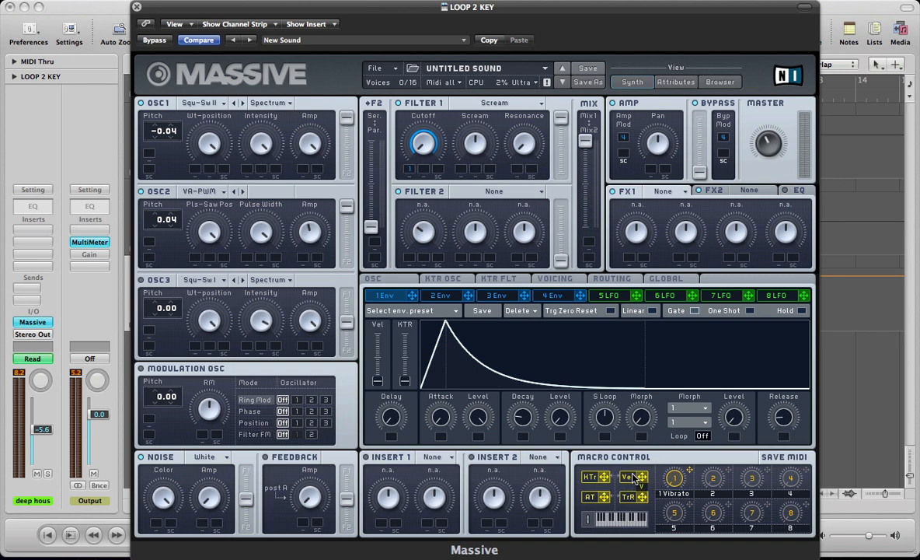
pyautogui.moveTo(633, 477); pyautogui.dragTo(425, 171)
pyautogui.moveTo(422, 153); pyautogui.dragTo(421, 141)
# Examine and play the first deep house pluck region's notes in the Piano Roll, then return to the synth
pyautogui.press('super+w')
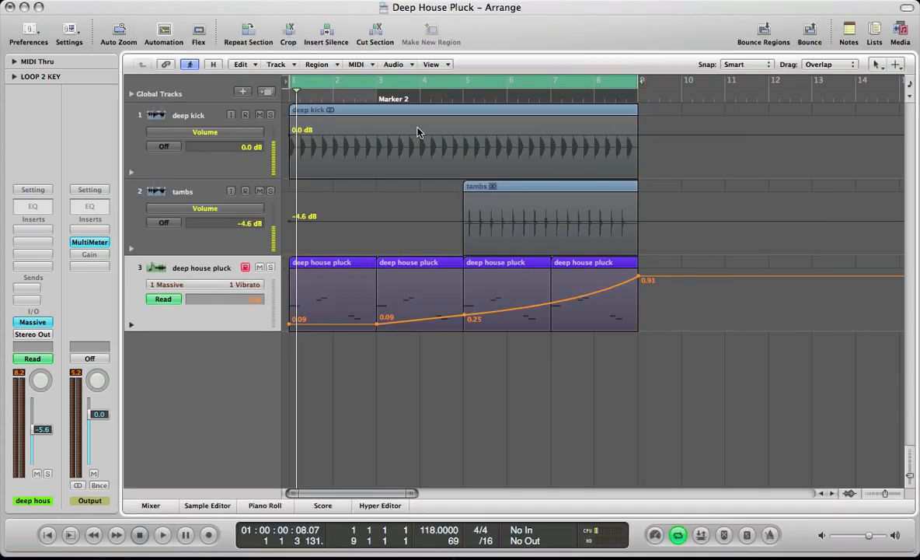
pyautogui.doubleClick(305, 262)
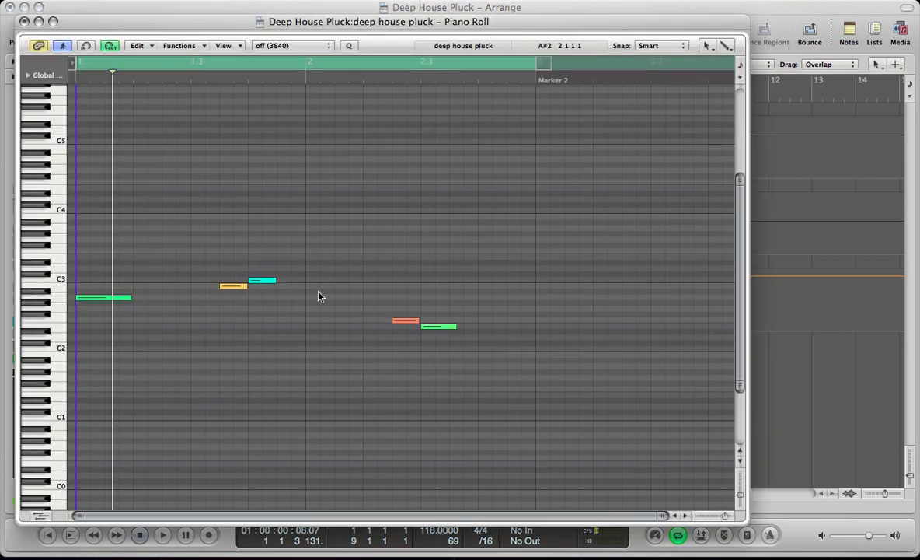
pyautogui.press('space')
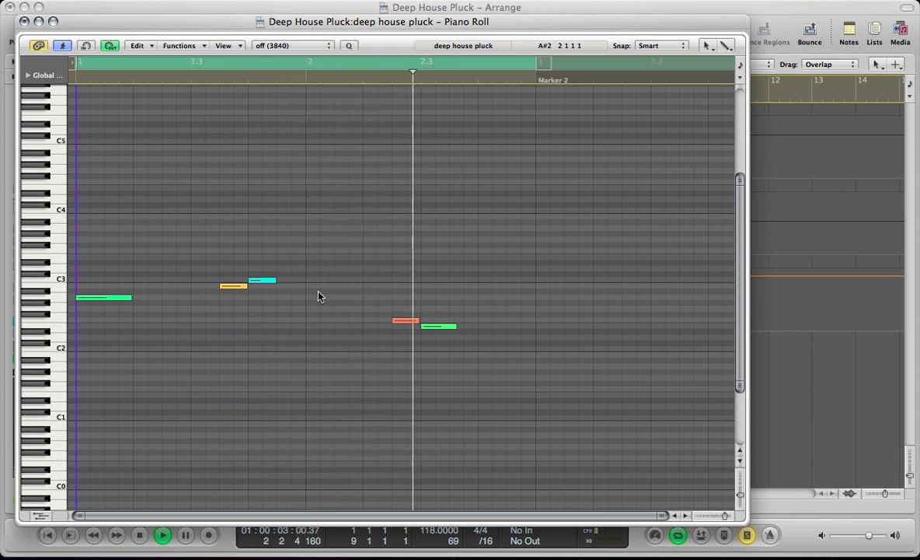
pyautogui.press('space')
pyautogui.press('v')
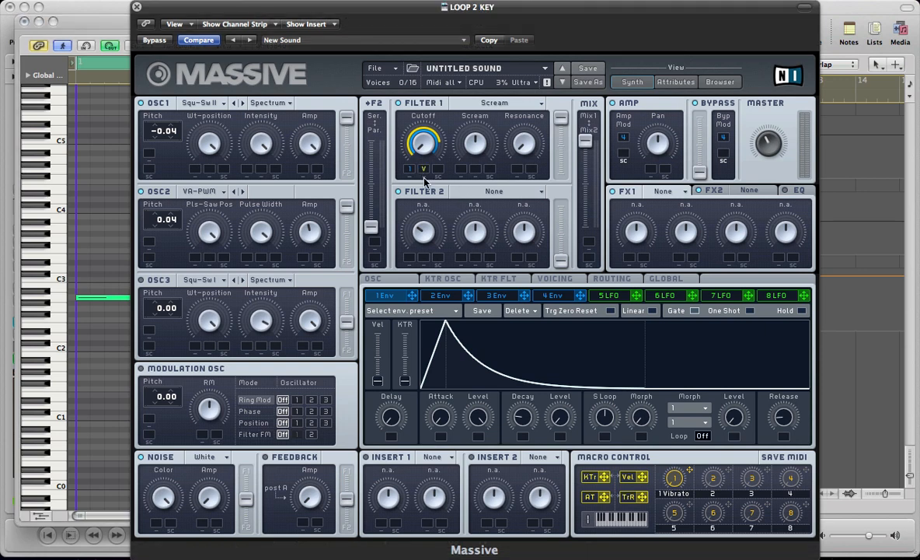
pyautogui.click(22, 21)
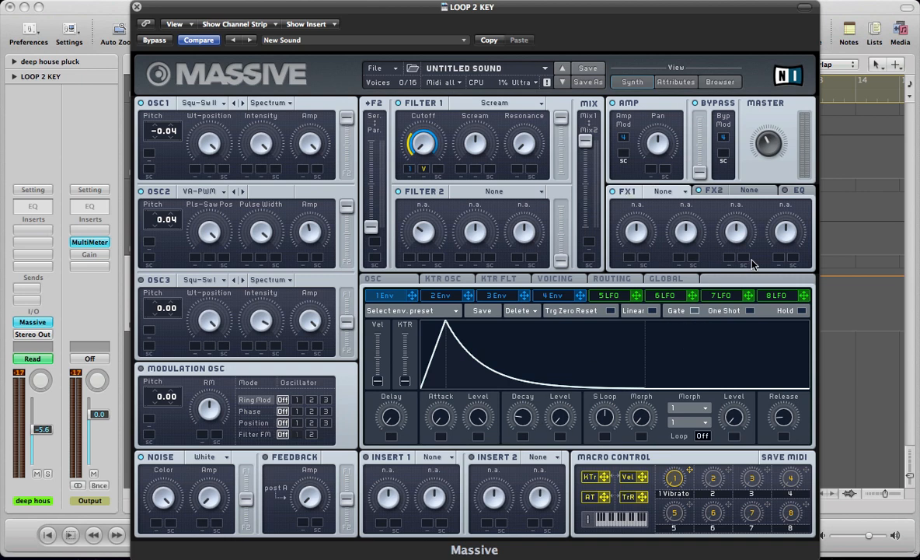
# Load Delay Synced in FX1, raise its damp and feedback, and set the left delay time to 3/16
pyautogui.click(664, 191)
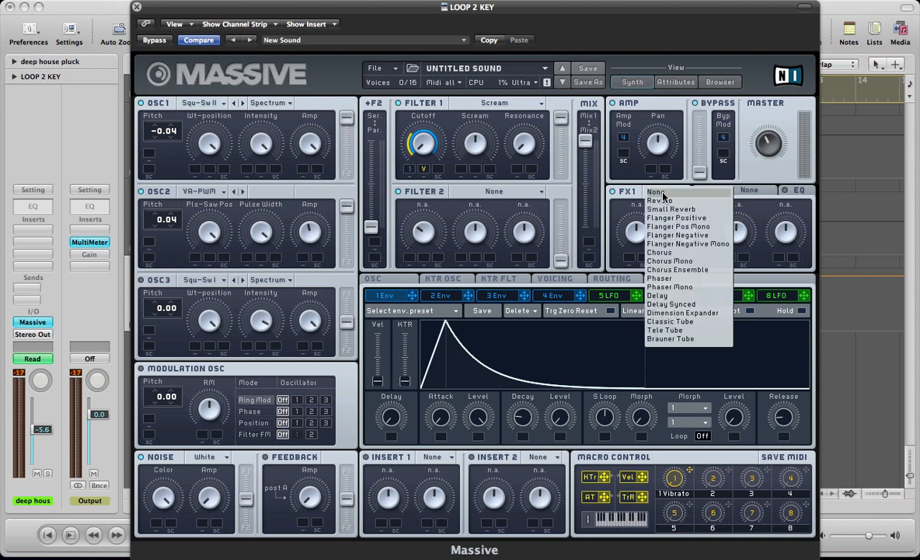
pyautogui.click(677, 304)
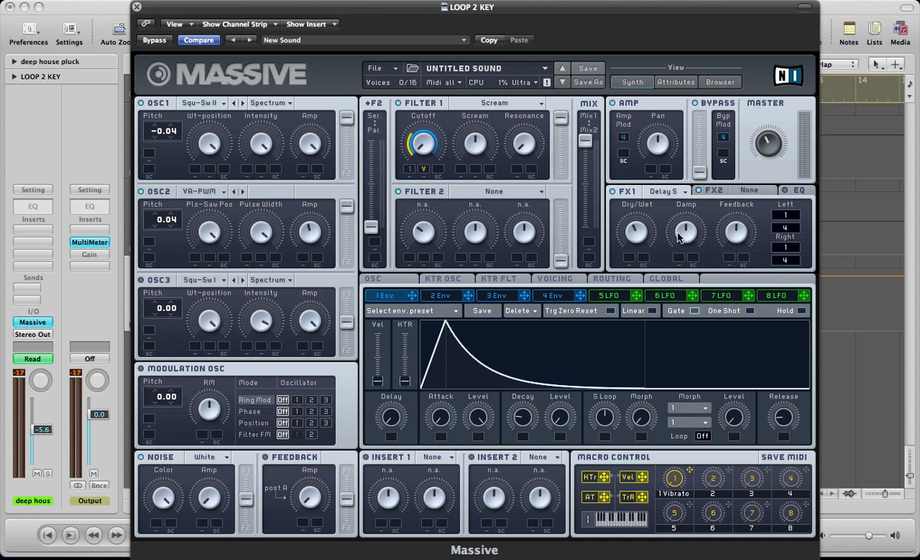
pyautogui.moveTo(677, 232); pyautogui.dragTo(679, 214)
pyautogui.moveTo(793, 218); pyautogui.dragTo(795, 213)
pyautogui.moveTo(792, 232); pyautogui.dragTo(797, 224)
# Select all regions on the deep house pluck track in the arrangement and reopen the synth
pyautogui.press('super+w')
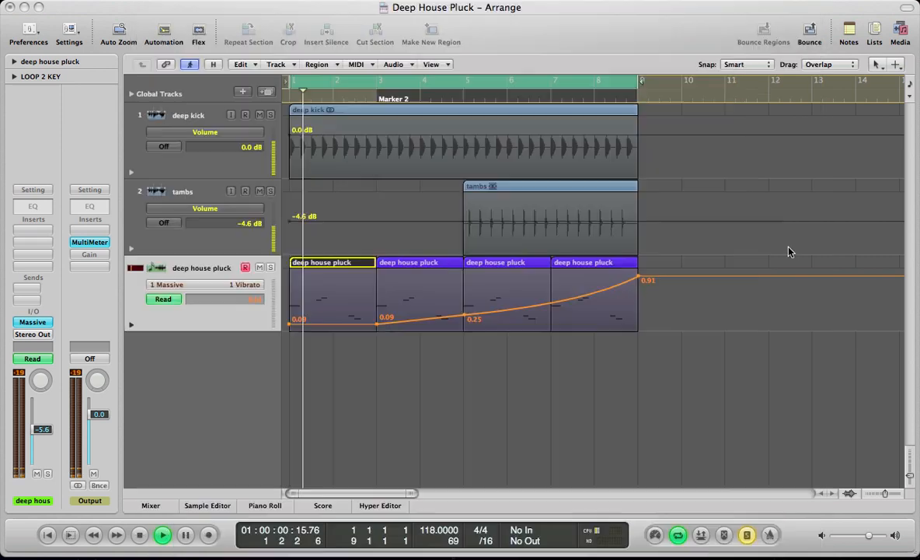
pyautogui.click(179, 269)
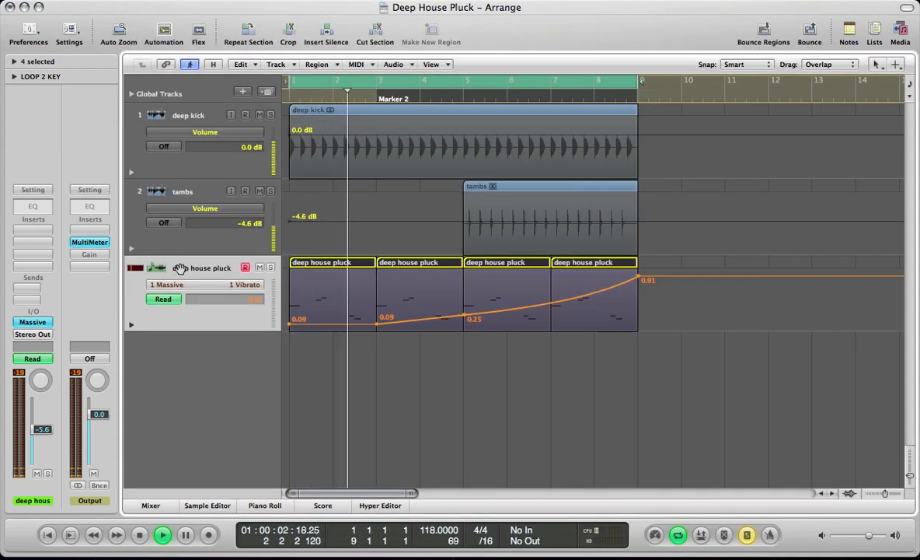
pyautogui.press('v')
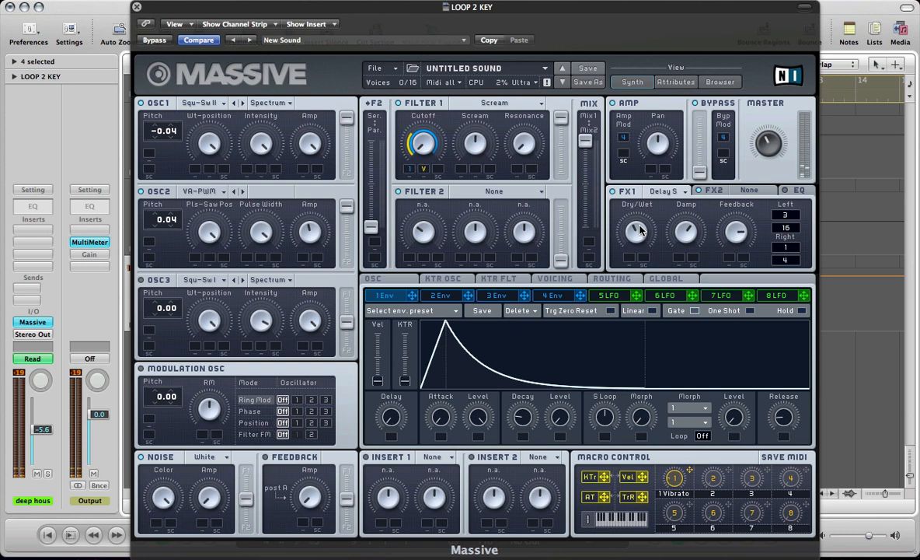
# Load a Reverb with reduced dry/wet in FX2 and enable the EQ with boost, frequency and high shelf raised
pyautogui.click(749, 190)
pyautogui.click(744, 204)
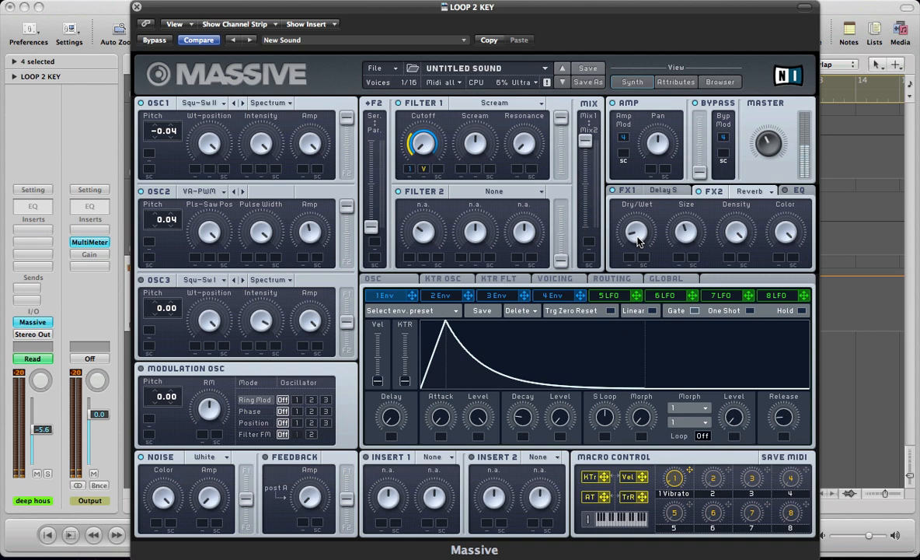
pyautogui.click(796, 190)
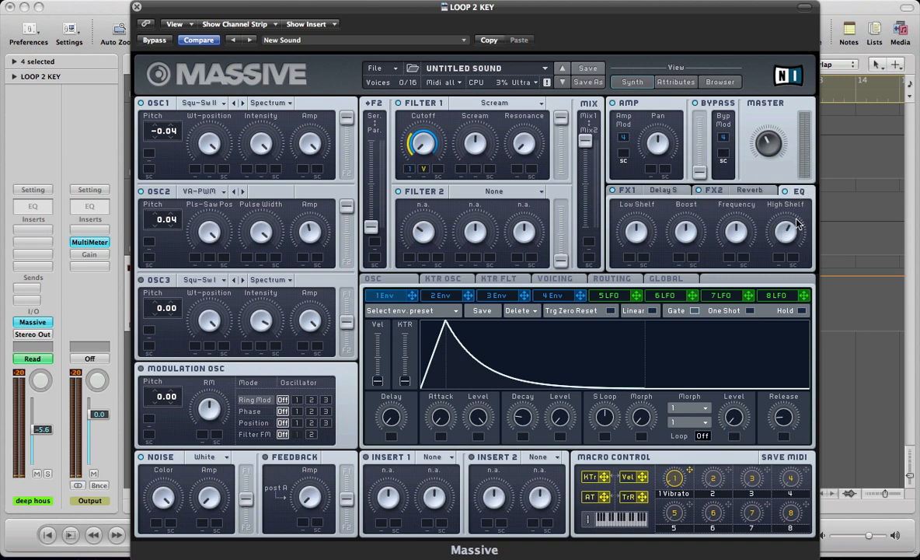
pyautogui.click(714, 191)
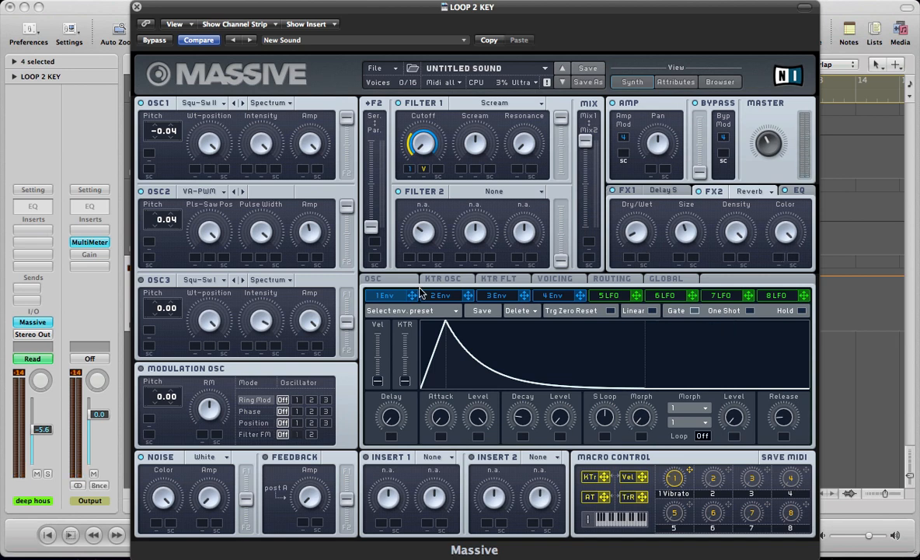
# Compare envelopes 1 and 4, and reduce envelope 4's attack to its minimum
pyautogui.click(553, 295)
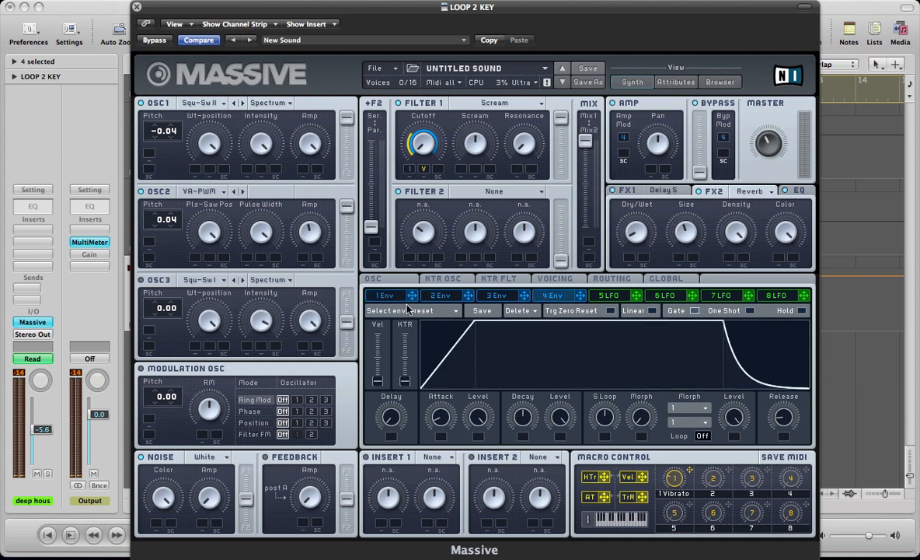
pyautogui.click(373, 298)
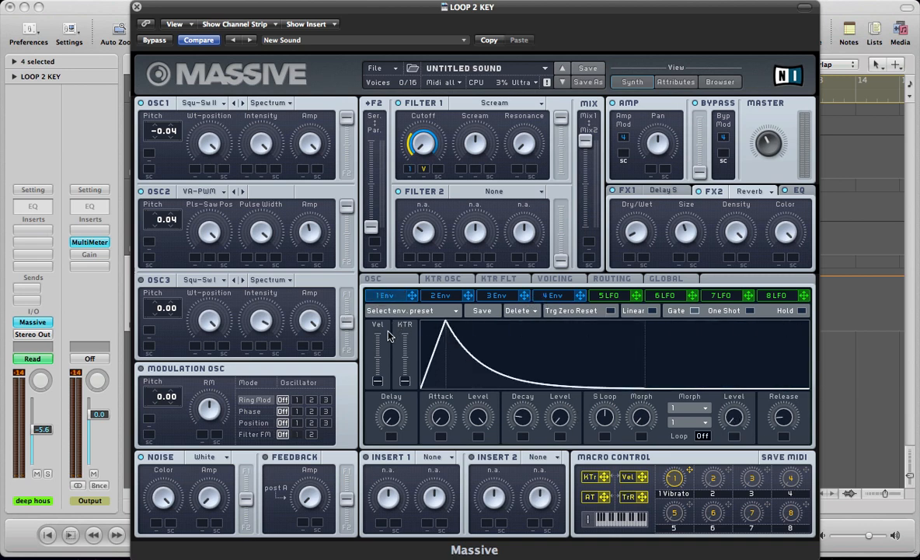
pyautogui.click(550, 297)
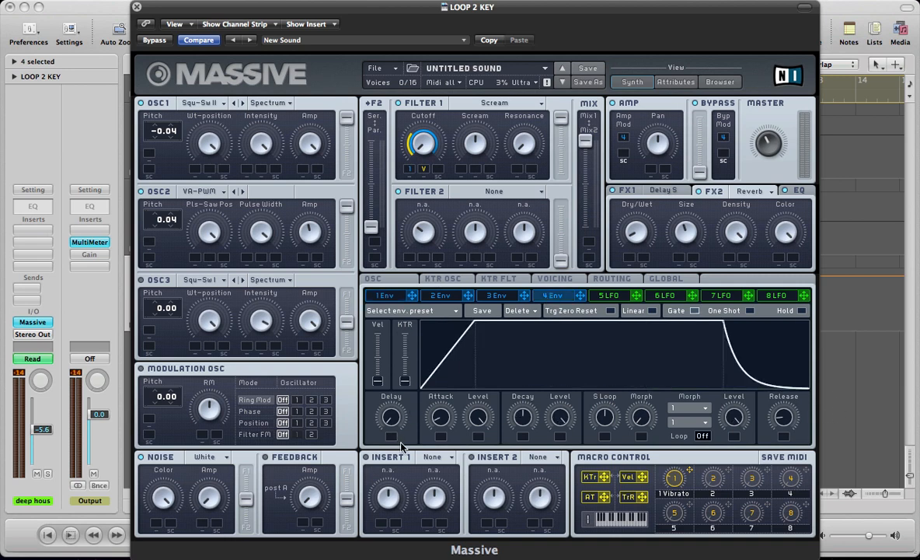
pyautogui.moveTo(448, 410); pyautogui.dragTo(440, 412)
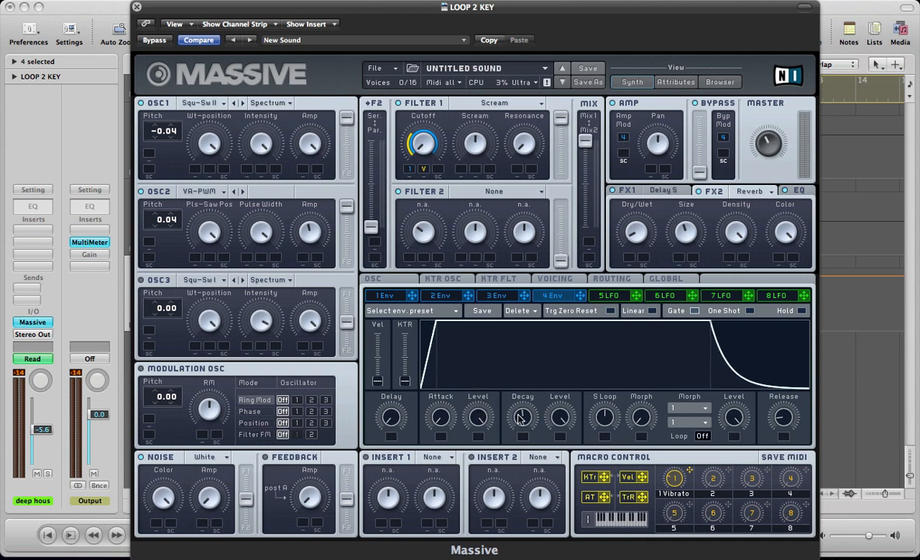
# Try envelope 4's decay level at zero and halfway, and return it to full
pyautogui.moveTo(556, 420); pyautogui.dragTo(578, 537)
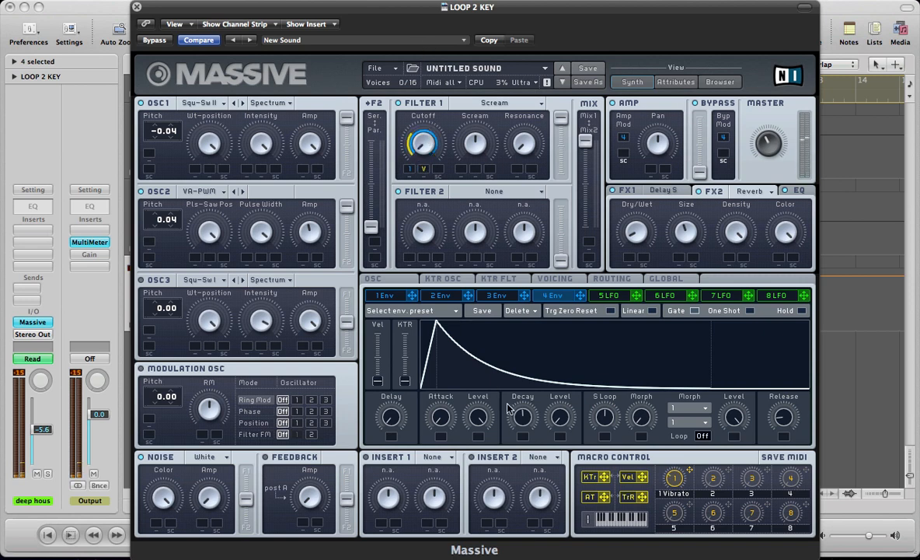
pyautogui.moveTo(555, 420); pyautogui.dragTo(552, 366)
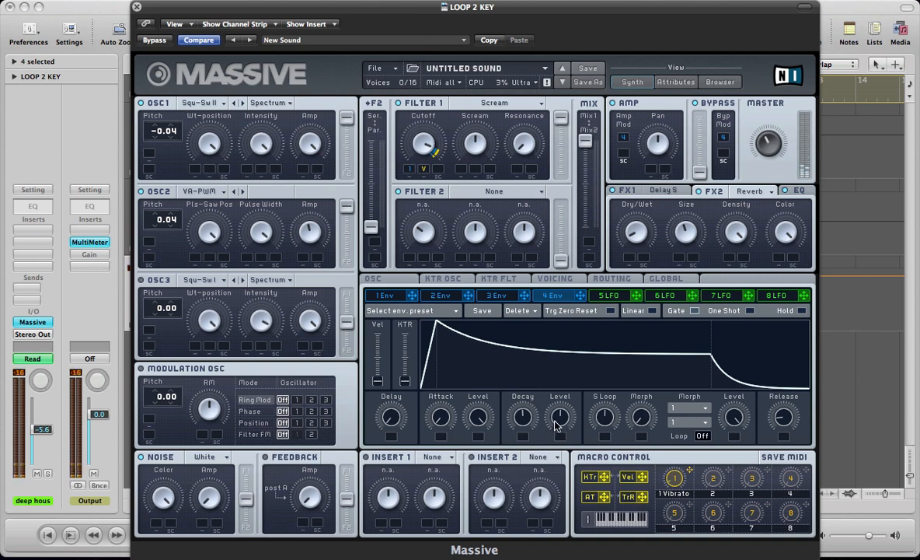
pyautogui.moveTo(524, 400); pyautogui.dragTo(555, 379)
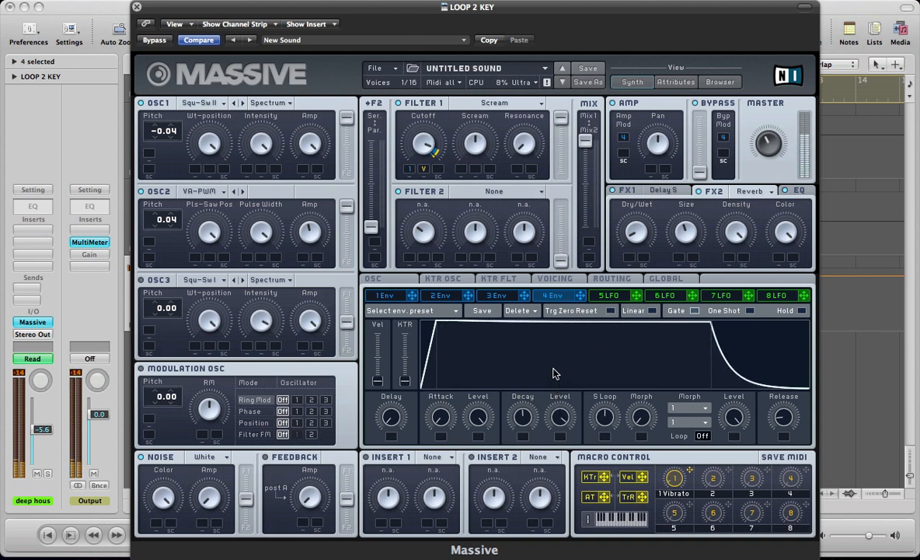
# Lower envelope 4's decay level to zero and filter 1's cutoff to its minimum
pyautogui.moveTo(560, 417); pyautogui.dragTo(558, 512)
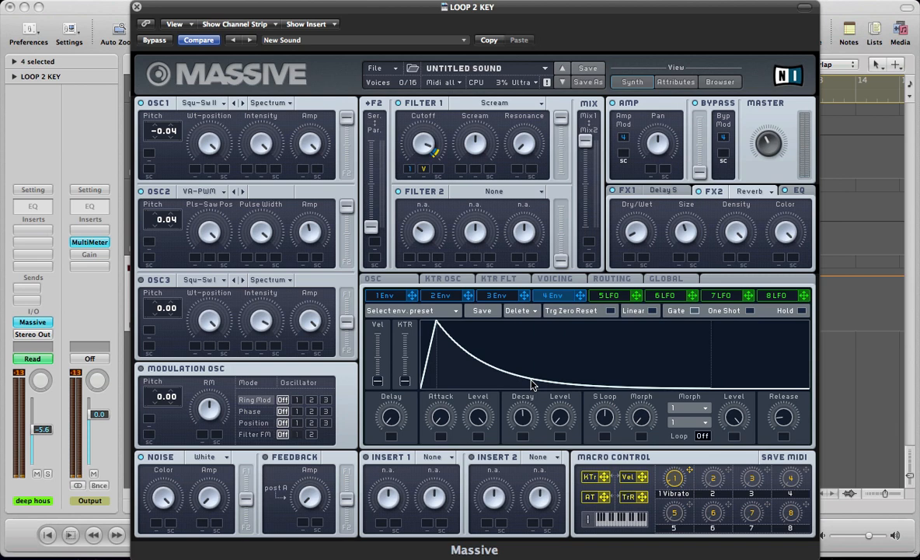
pyautogui.moveTo(424, 145); pyautogui.dragTo(436, 260)
pyautogui.press('super+w')
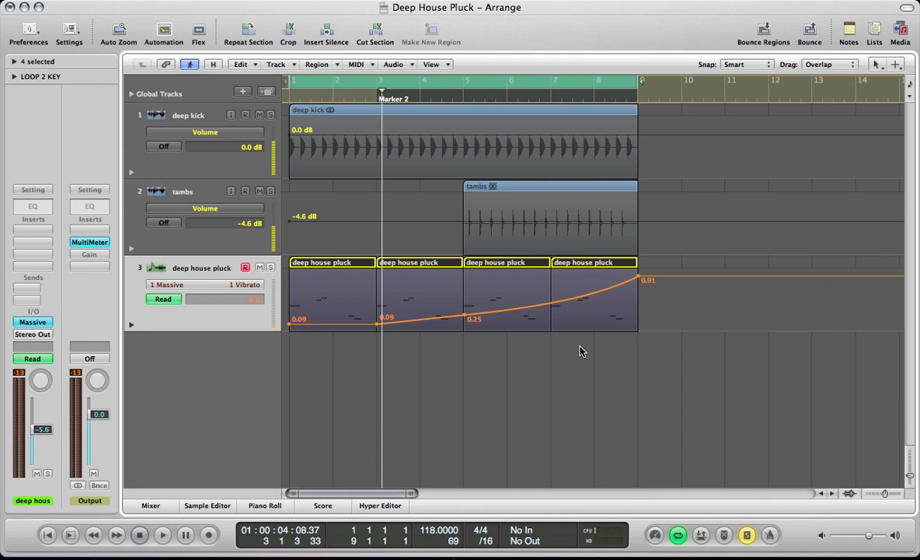
pyautogui.press('v')
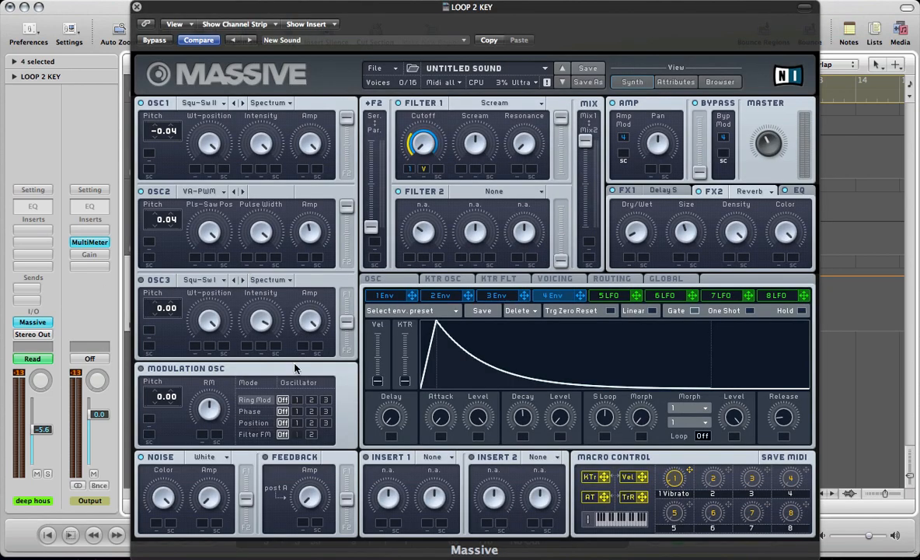
# Clear macro 1, assign it to modulate filter 1's cutoff upward over a wide range, and name the macro Filter
pyautogui.rightClick(675, 477)
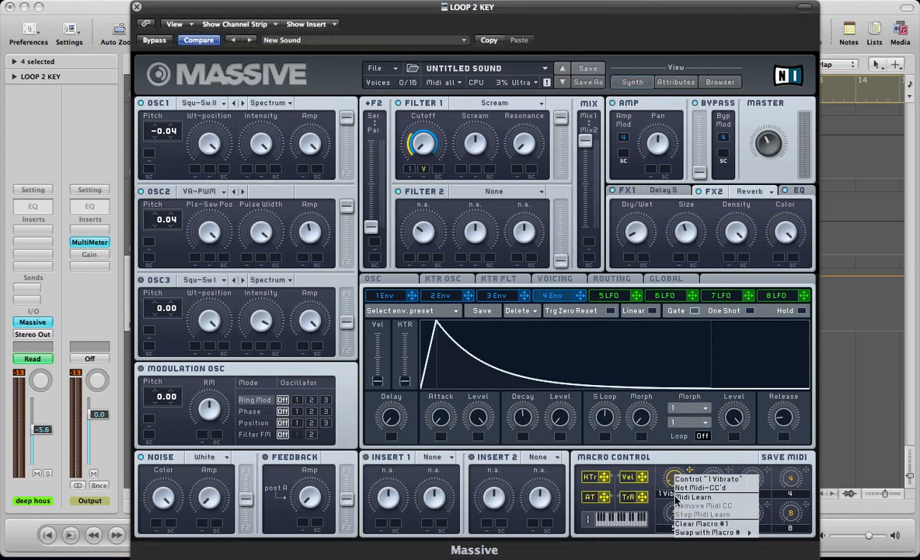
pyautogui.click(693, 524)
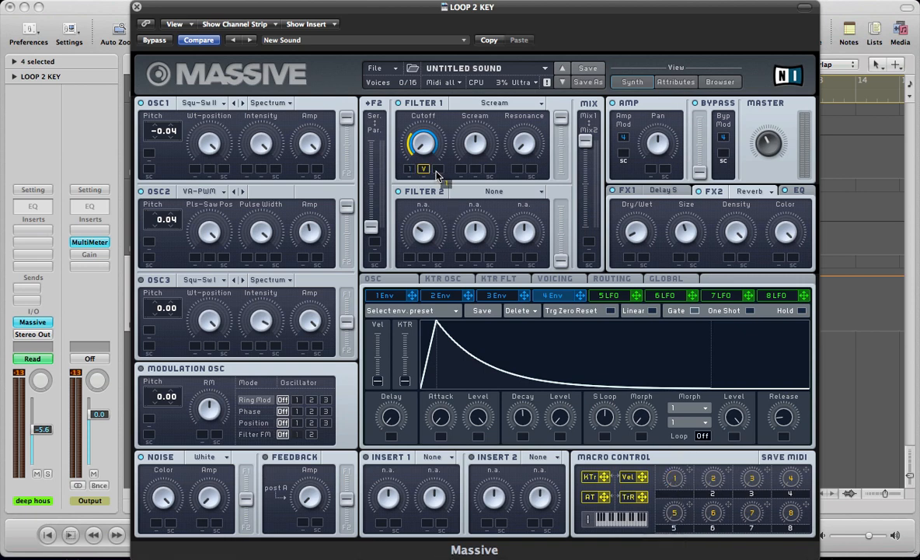
pyautogui.moveTo(689, 469); pyautogui.dragTo(437, 171)
pyautogui.moveTo(440, 167); pyautogui.dragTo(439, 61)
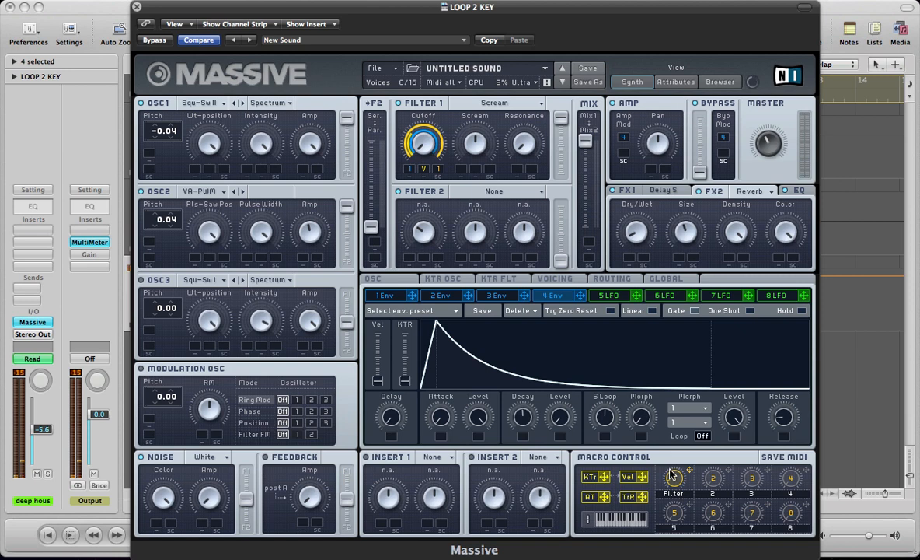
pyautogui.press('super+w')
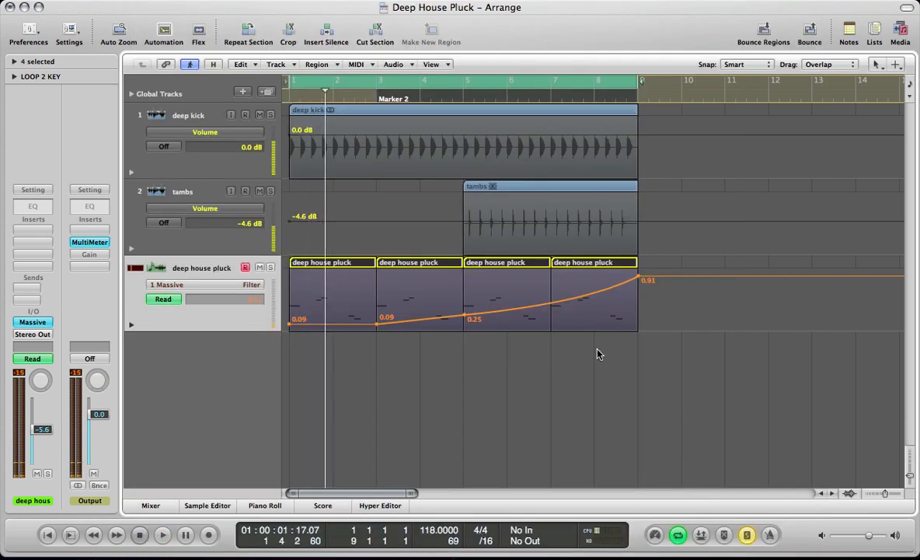
pyautogui.press('v')
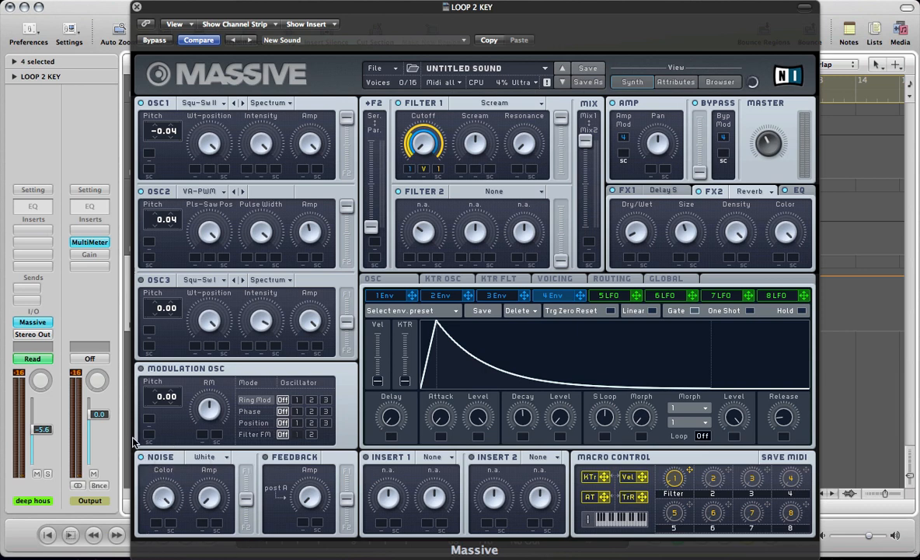
# Keep White noise, modulate the noise amp with envelope 1 at full range, and assign macro 2 as its side-chain control
pyautogui.click(205, 458)
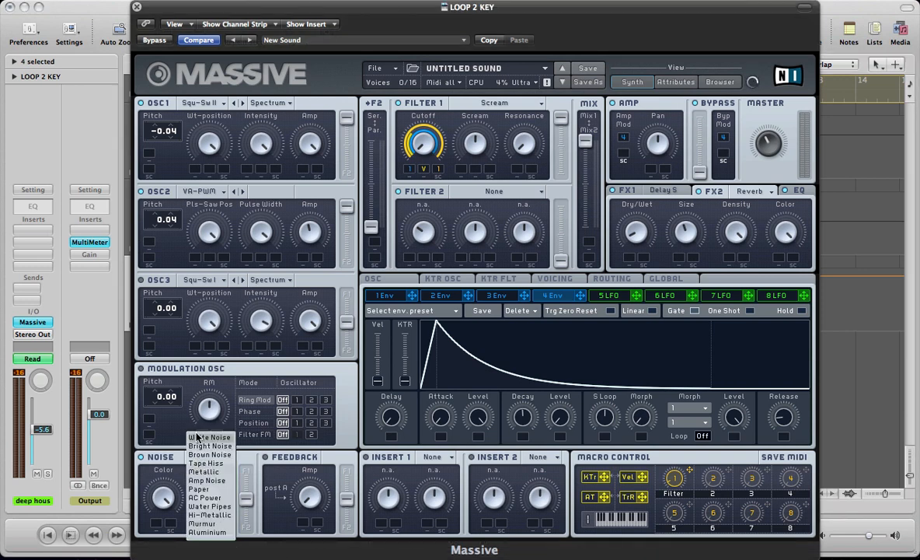
pyautogui.click(197, 438)
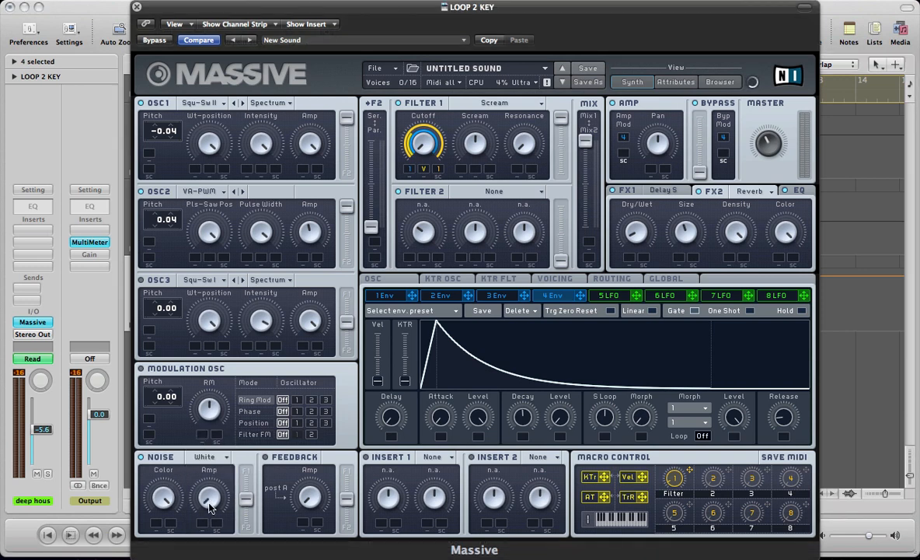
pyautogui.click(385, 296)
pyautogui.moveTo(224, 473); pyautogui.dragTo(117, 484)
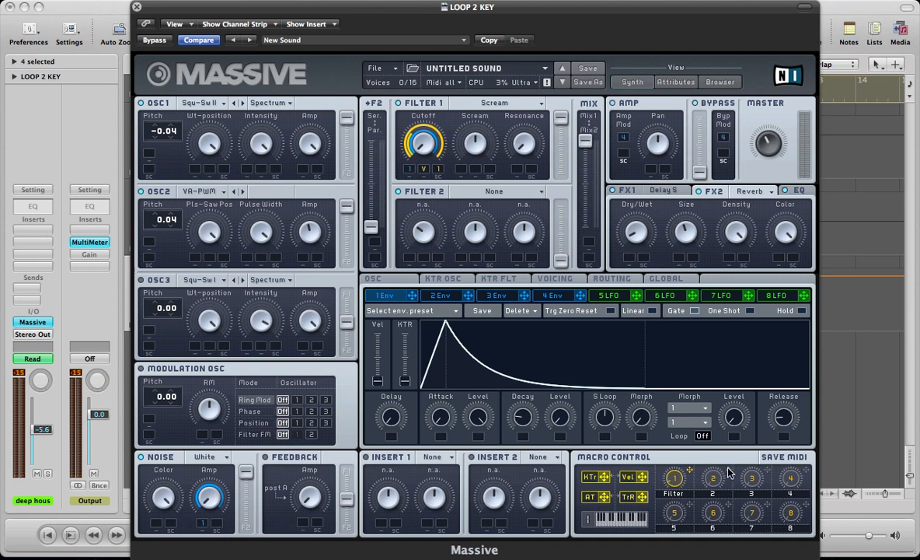
pyautogui.moveTo(702, 467); pyautogui.dragTo(218, 528)
# Assign macro 3 to envelope 1's decay time and decay level, with a positive modulation range on both
pyautogui.moveTo(767, 475); pyautogui.dragTo(521, 438)
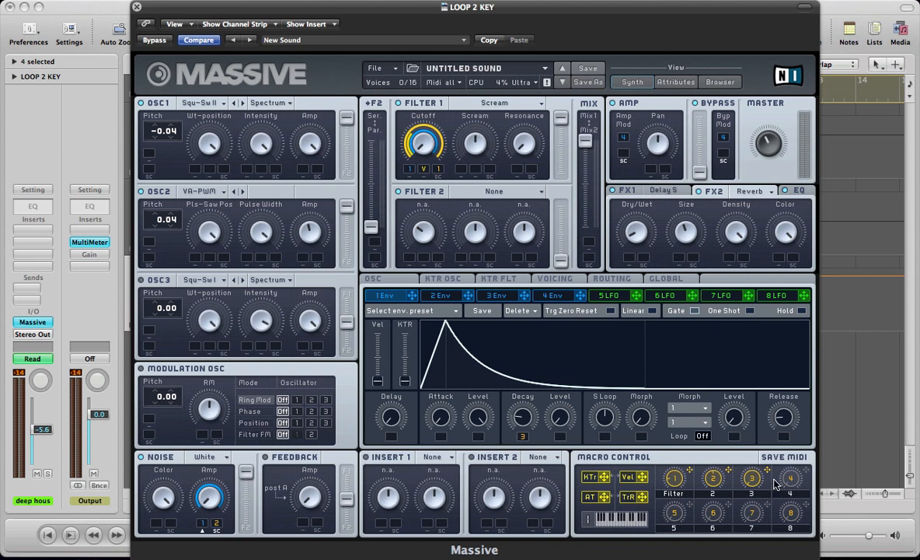
pyautogui.moveTo(767, 475); pyautogui.dragTo(560, 438)
pyautogui.moveTo(563, 443); pyautogui.dragTo(561, 422)
pyautogui.moveTo(522, 440); pyautogui.dragTo(522, 438)
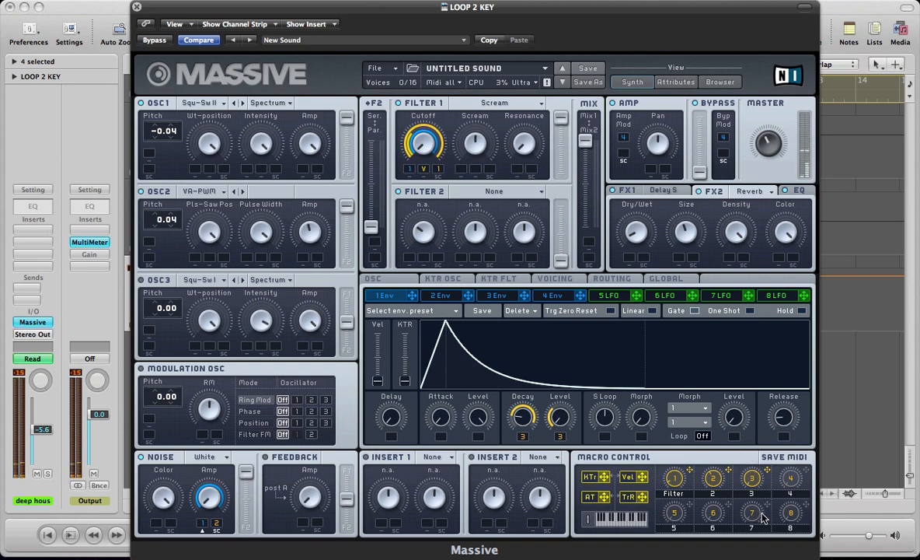
# Enable Restart via Gate for the oscillator phases and look through the key tracking settings
pyautogui.click(555, 279)
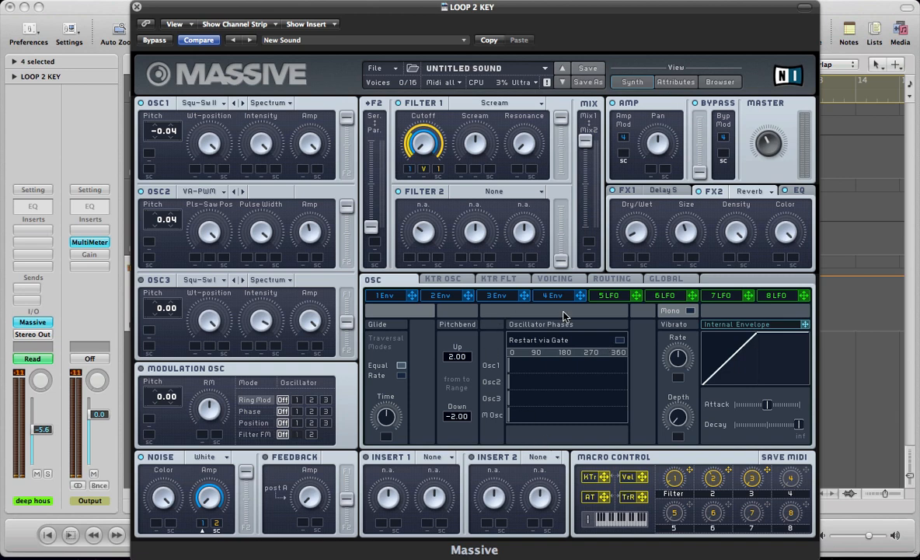
pyautogui.click(620, 341)
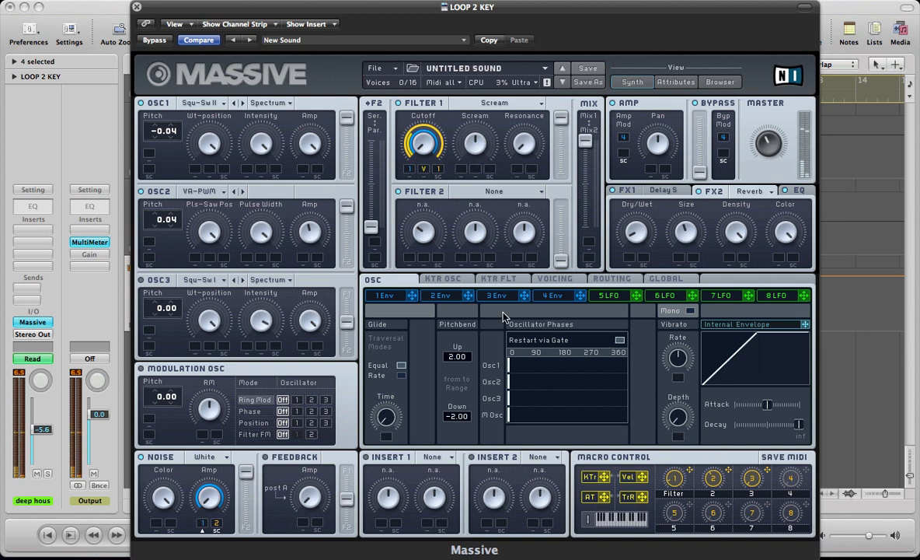
pyautogui.click(540, 281)
pyautogui.click(498, 278)
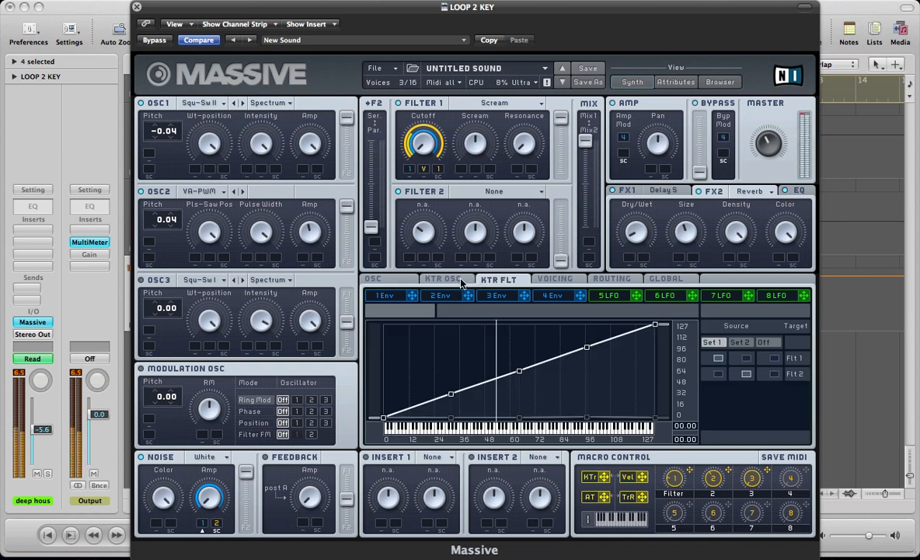
pyautogui.click(442, 279)
# Show the signal routing, enable Feedback with some amp level, and load the Bitcrusher into Insert 1
pyautogui.click(610, 279)
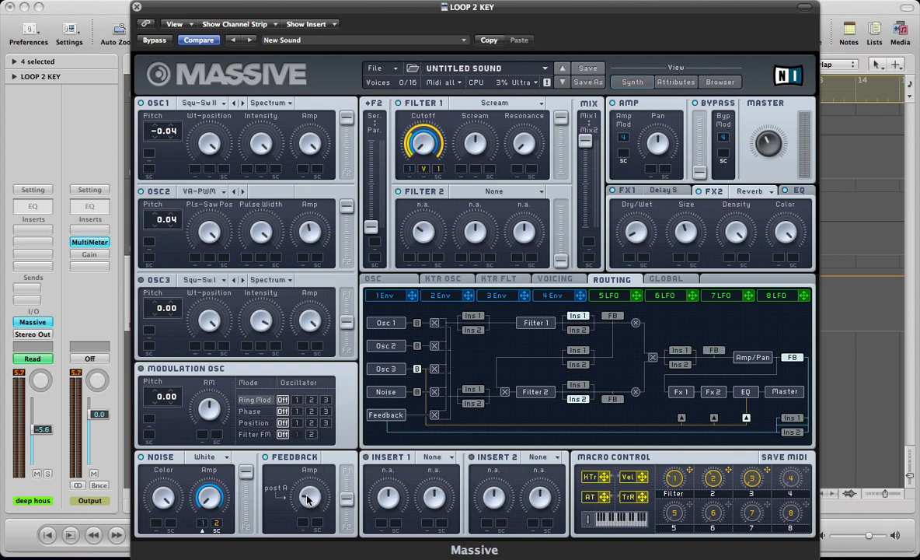
pyautogui.click(450, 457)
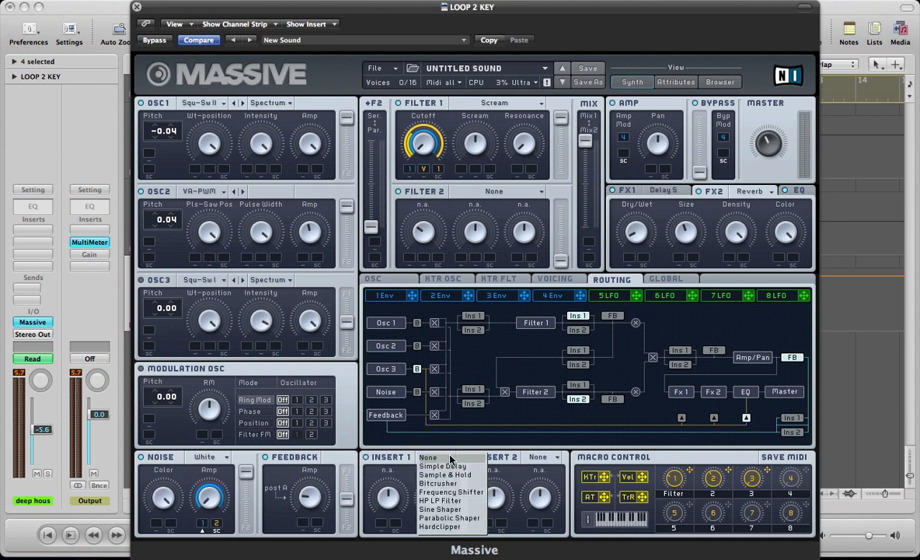
pyautogui.click(450, 487)
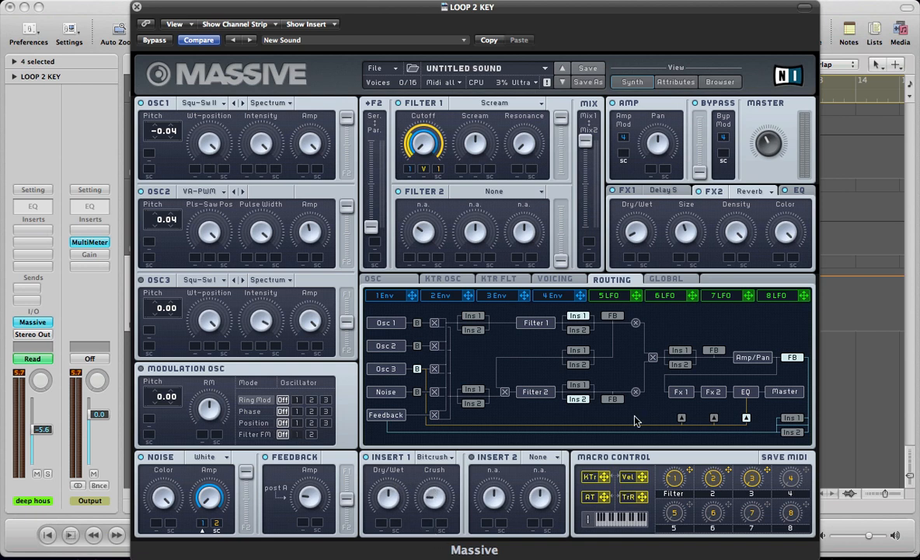
# Compare Insert 1 after Filter 1 and before Amp/Pan, keep it before Amp/Pan, and reduce the Crush amount
pyautogui.click(681, 349)
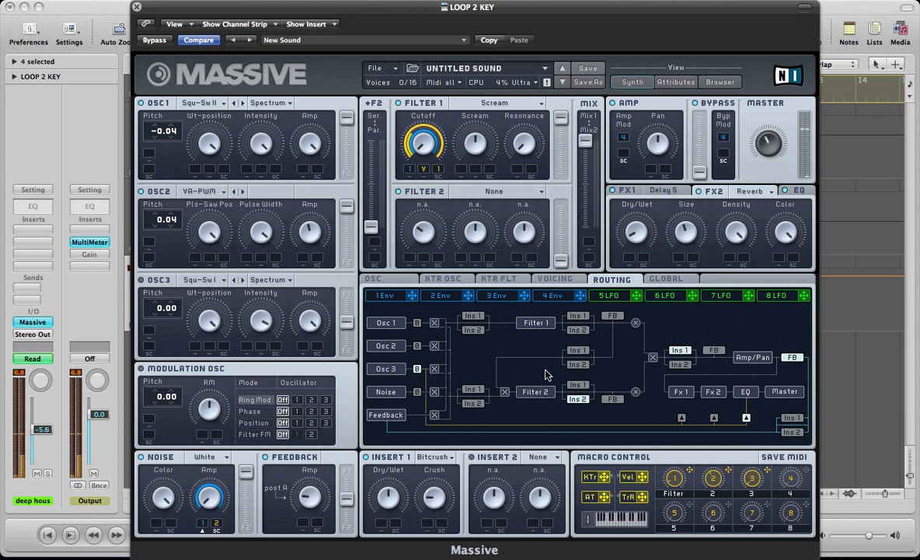
pyautogui.click(572, 317)
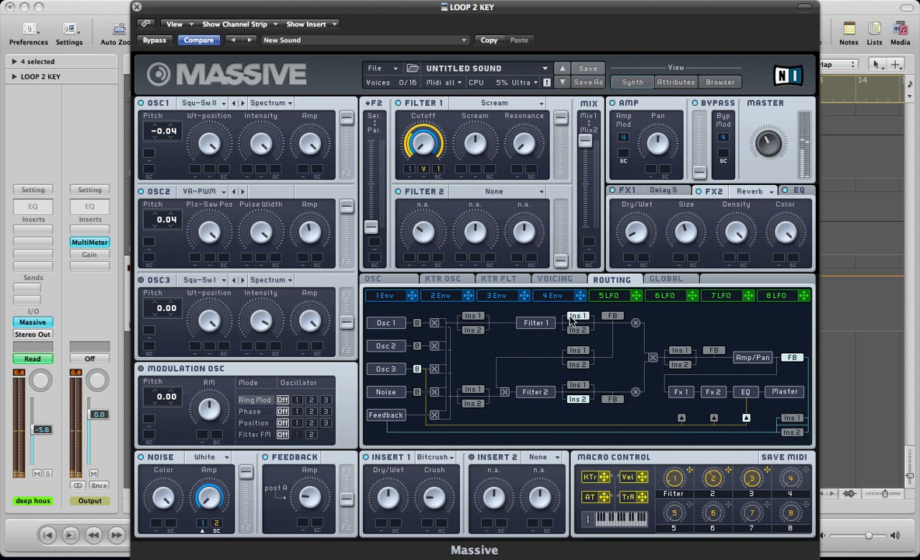
pyautogui.click(683, 352)
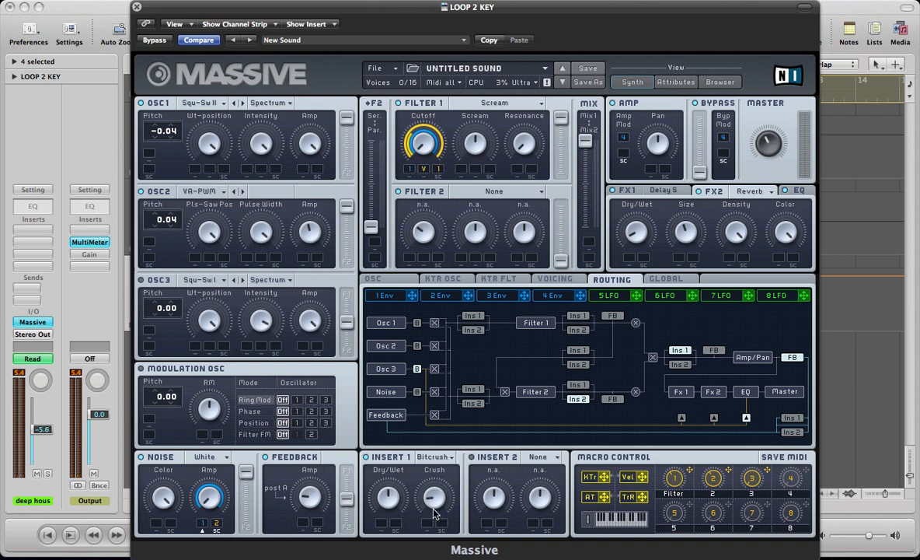
# Check envelope 4, turn off solo mode and hide the automation in the arrangement, and reopen the synth's oscillator settings
pyautogui.click(540, 297)
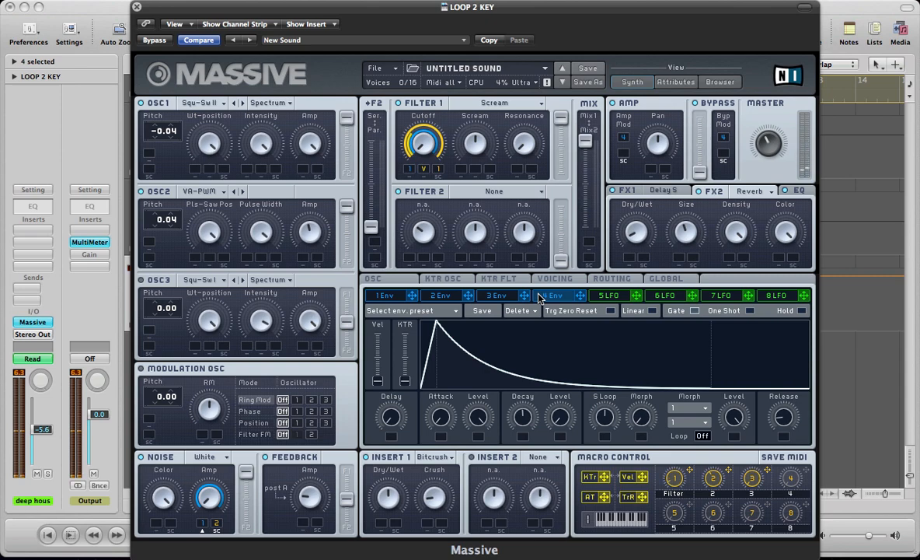
pyautogui.press('v')
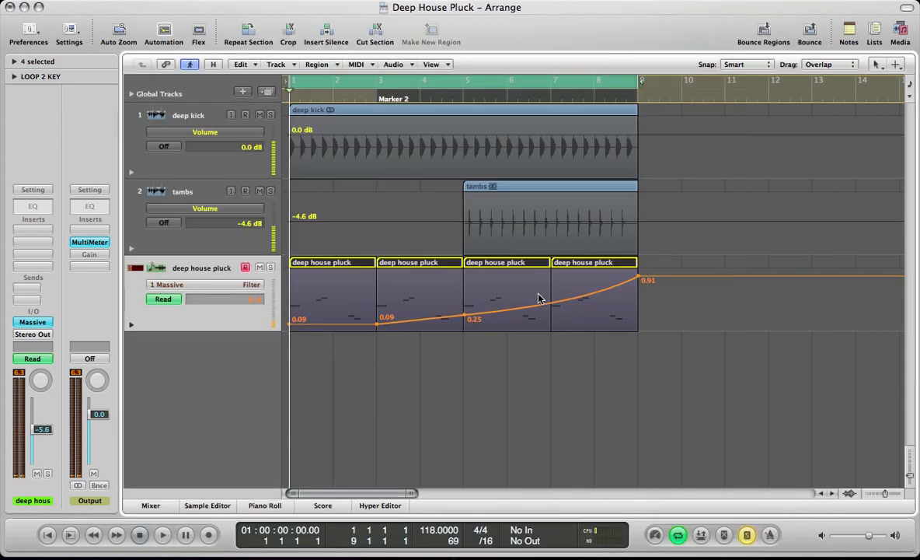
pyautogui.press('s')
pyautogui.press('a')
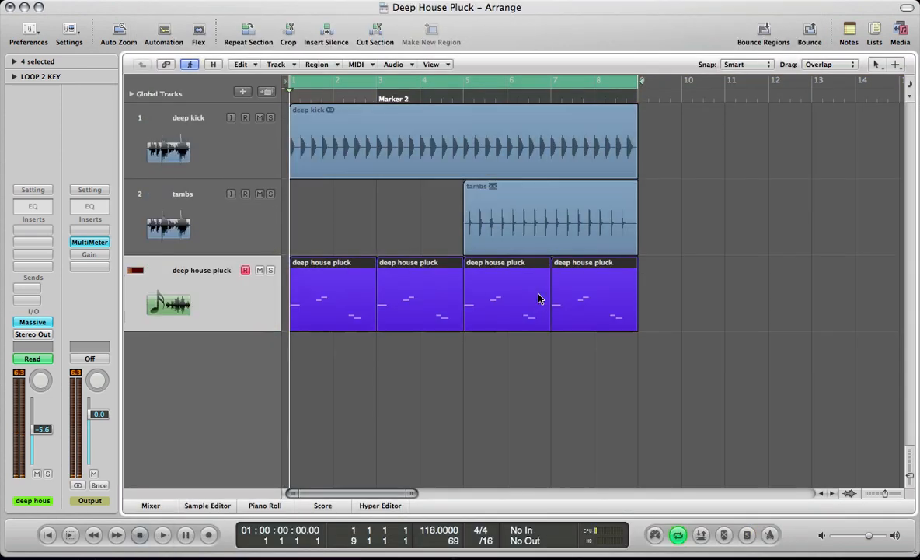
pyautogui.press('v')
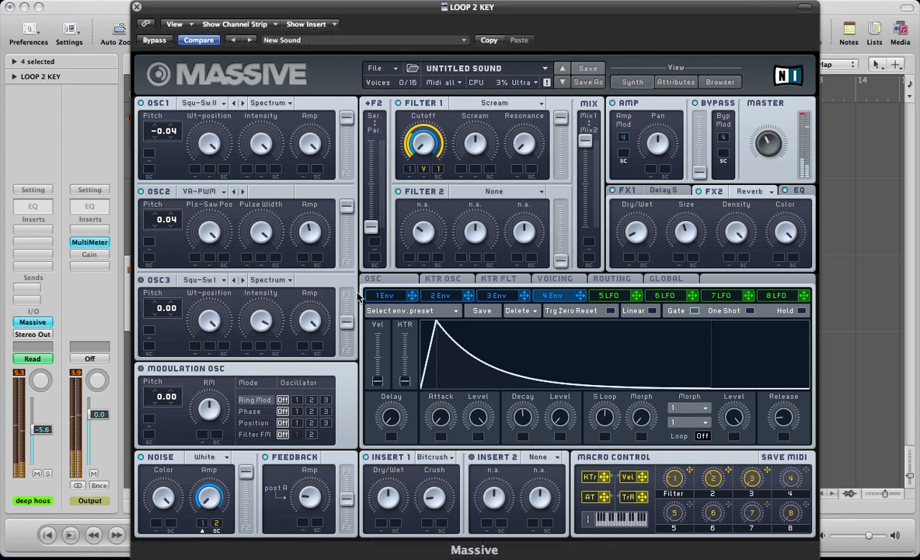
pyautogui.click(394, 281)
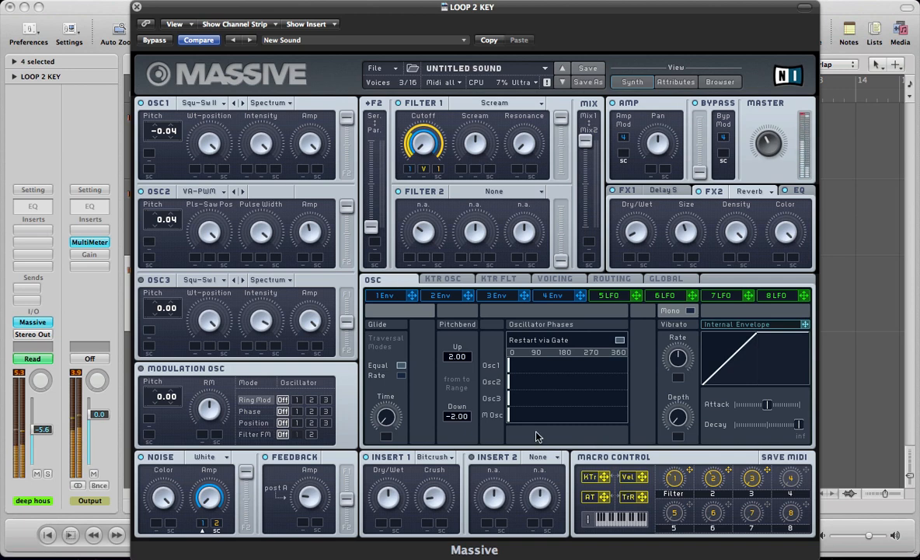